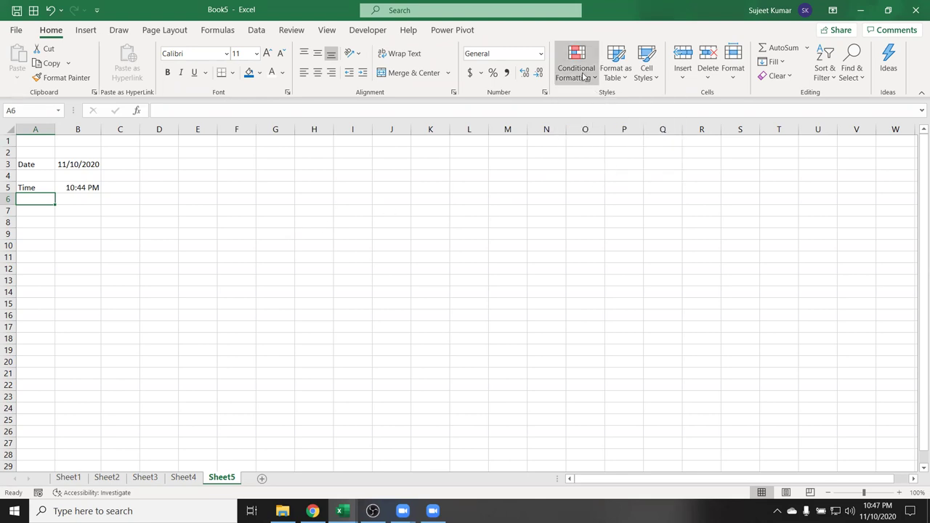
- Open the 'Use conditional formatting to highlight information' Help article and scroll down through it
click(585, 173)
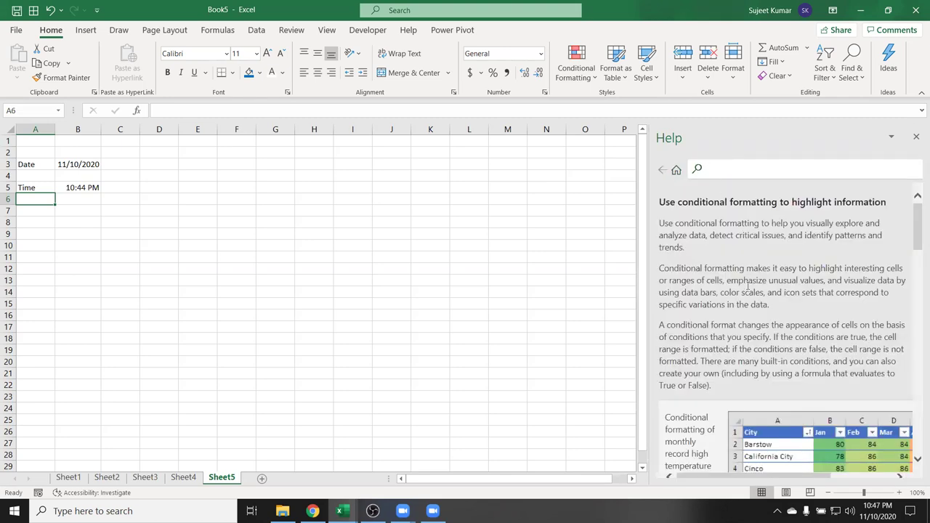
scroll(747, 288, down, 1)
scroll(746, 298, down, 3)
scroll(744, 304, down, 2)
scroll(742, 304, down, 3)
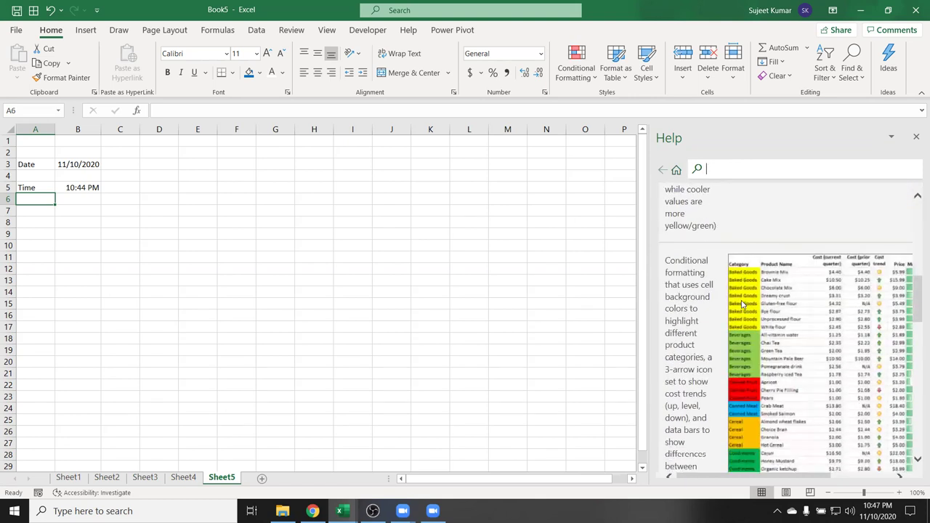
scroll(741, 304, down, 1)
scroll(740, 305, down, 3)
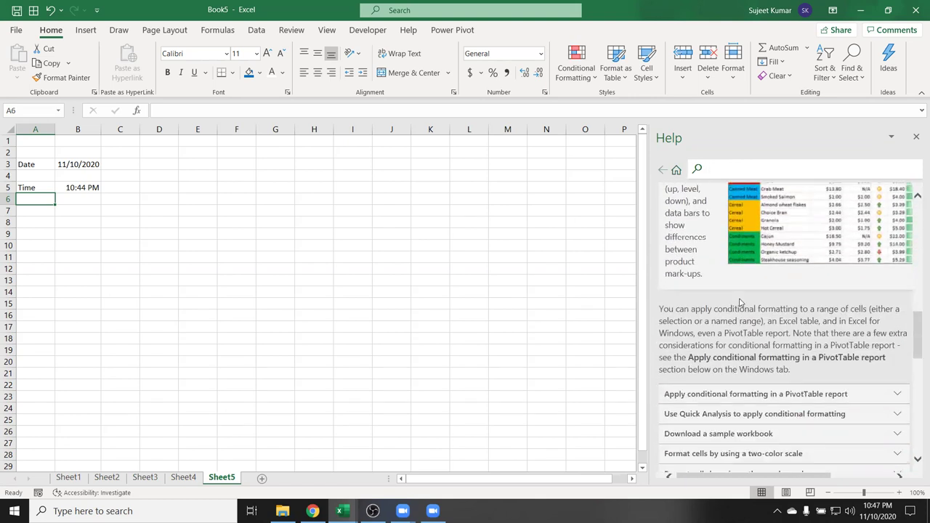
scroll(741, 304, down, 2)
- Expand the article's section on conditional formatting in PivotTables
click(733, 307)
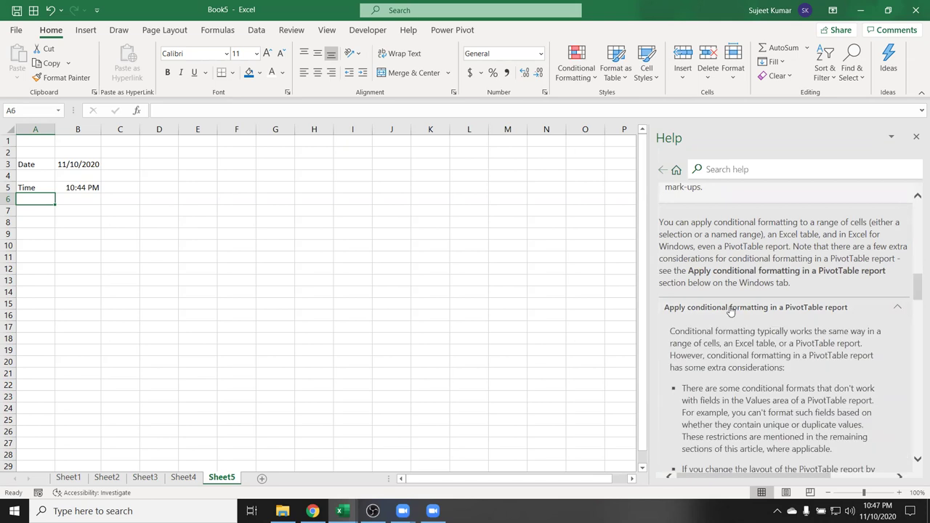
scroll(728, 306, down, 3)
scroll(727, 303, down, 3)
scroll(723, 306, down, 3)
scroll(723, 307, down, 3)
scroll(722, 307, down, 3)
scroll(722, 307, down, 2)
scroll(721, 308, down, 3)
- Expand the section on formatting with Quick Analysis
click(719, 308)
scroll(717, 310, down, 3)
scroll(717, 311, down, 3)
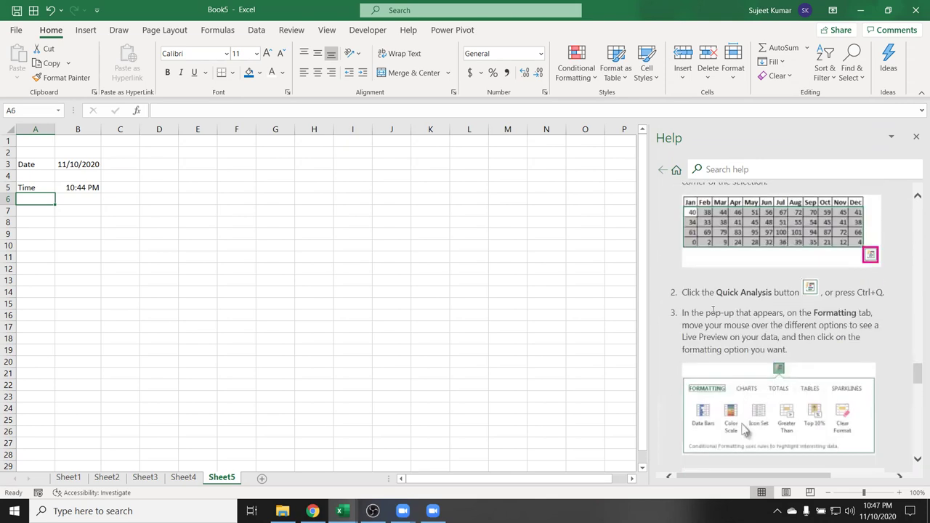
scroll(703, 288, down, 1)
scroll(703, 287, down, 2)
scroll(704, 291, down, 3)
scroll(704, 305, down, 3)
scroll(703, 311, down, 2)
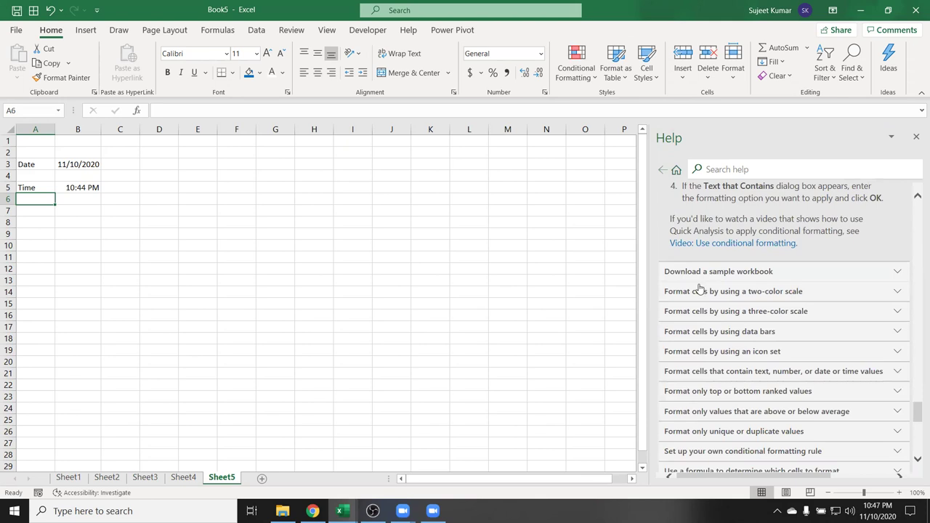
- Expand the sample workbook download section, then return to the article's opening paragraphs
click(698, 279)
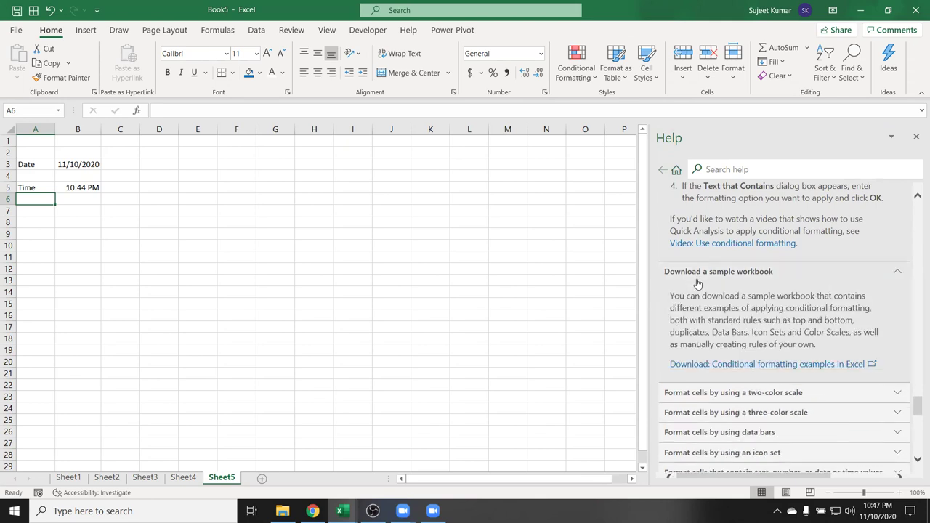
scroll(698, 283, up, 1)
scroll(698, 285, up, 4)
scroll(697, 284, up, 4)
scroll(696, 285, up, 4)
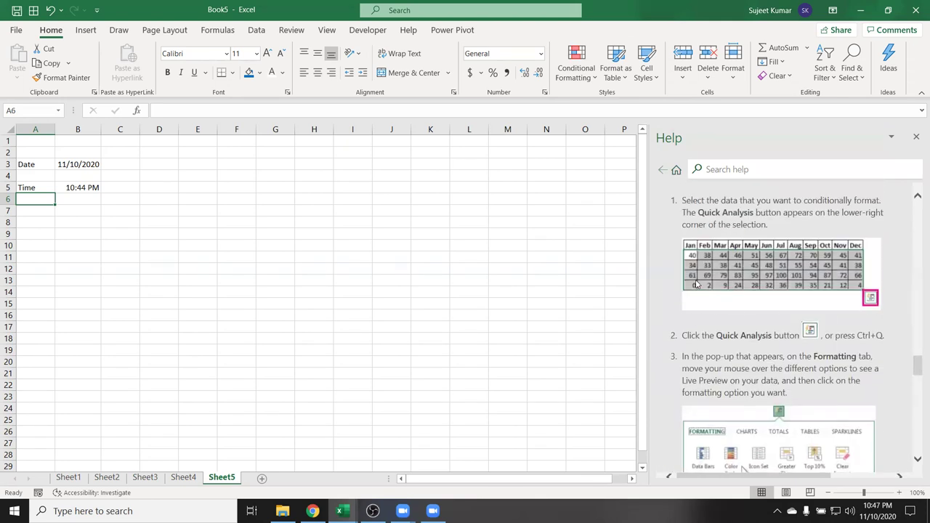
scroll(696, 285, up, 4)
scroll(696, 285, up, 3)
scroll(696, 284, up, 3)
scroll(697, 284, up, 3)
scroll(696, 284, up, 2)
scroll(696, 284, up, 4)
scroll(696, 285, up, 4)
scroll(696, 285, up, 3)
scroll(696, 286, up, 3)
scroll(696, 285, up, 4)
scroll(696, 283, up, 3)
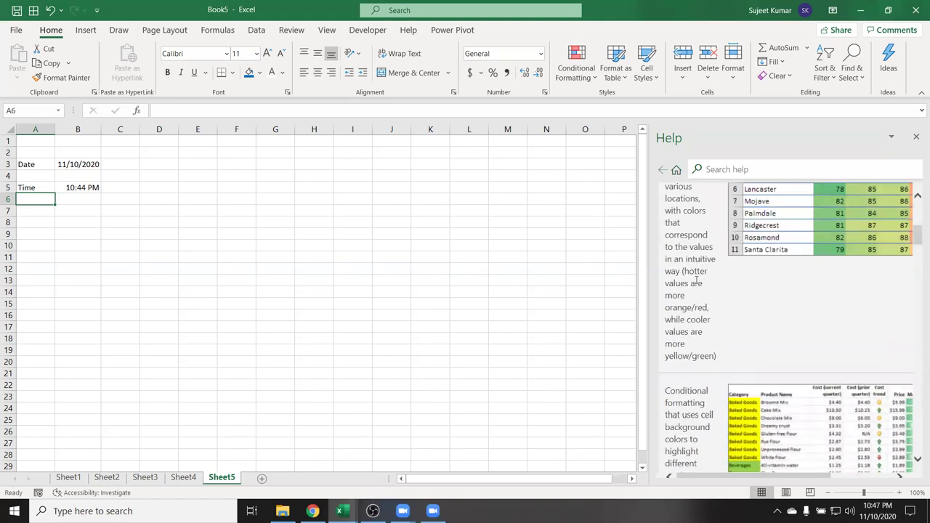
scroll(695, 281, up, 4)
scroll(696, 280, up, 3)
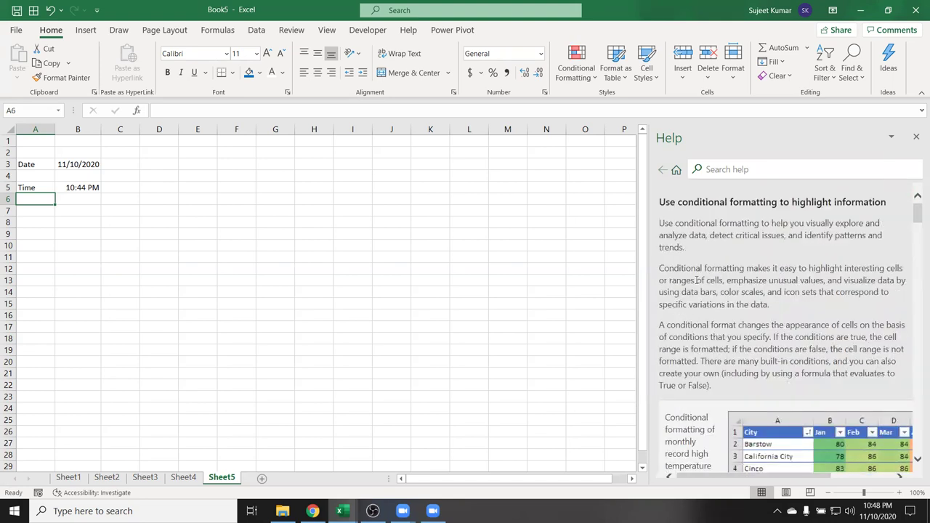
- Search Help for 'limite' and open the Excel specifications and limits article
click(715, 174)
text(limit)
text(e)
key(Return)
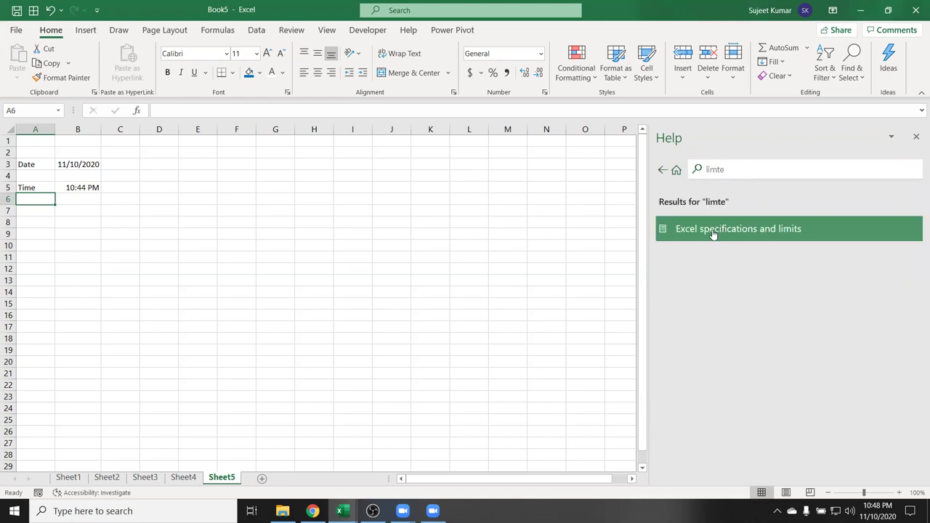
click(711, 231)
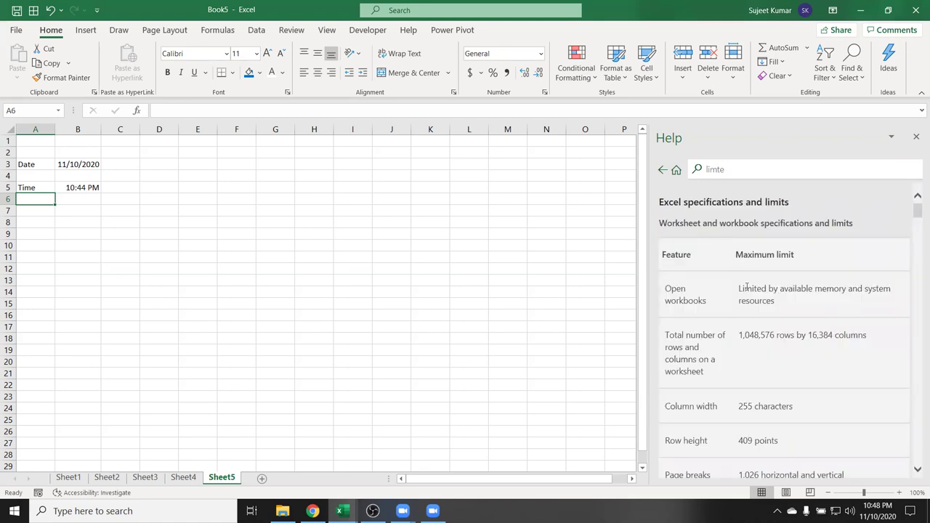
- Browse the limits article and select the 32,767 characters per-cell maximum
scroll(695, 304, down, 5)
scroll(695, 304, down, 3)
scroll(695, 304, down, 3)
scroll(693, 305, down, 6)
scroll(692, 305, down, 3)
scroll(691, 304, down, 3)
scroll(691, 304, down, 4)
scroll(691, 304, down, 4)
scroll(691, 304, down, 3)
scroll(691, 300, up, 4)
scroll(691, 298, up, 4)
scroll(692, 296, up, 4)
scroll(692, 297, up, 4)
scroll(693, 296, up, 4)
scroll(692, 296, up, 2)
scroll(691, 297, down, 3)
scroll(691, 299, down, 2)
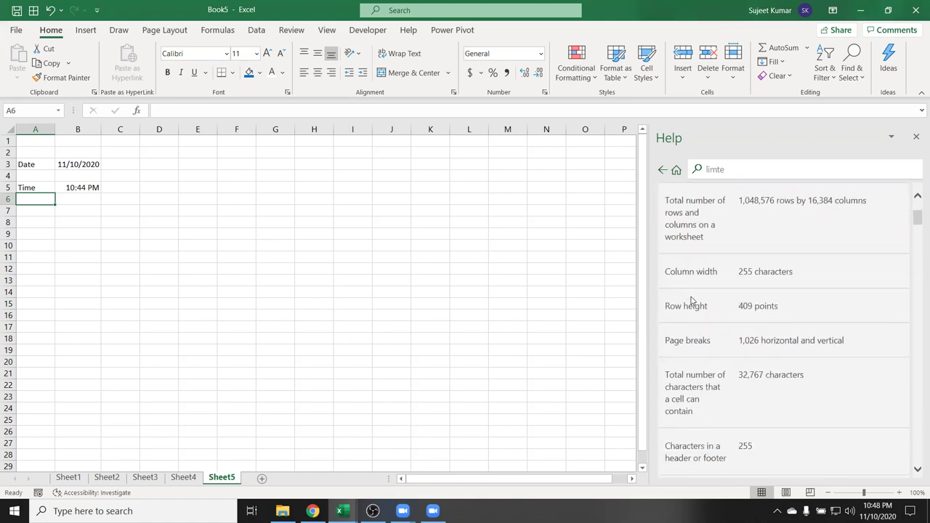
scroll(874, 304, down, 2)
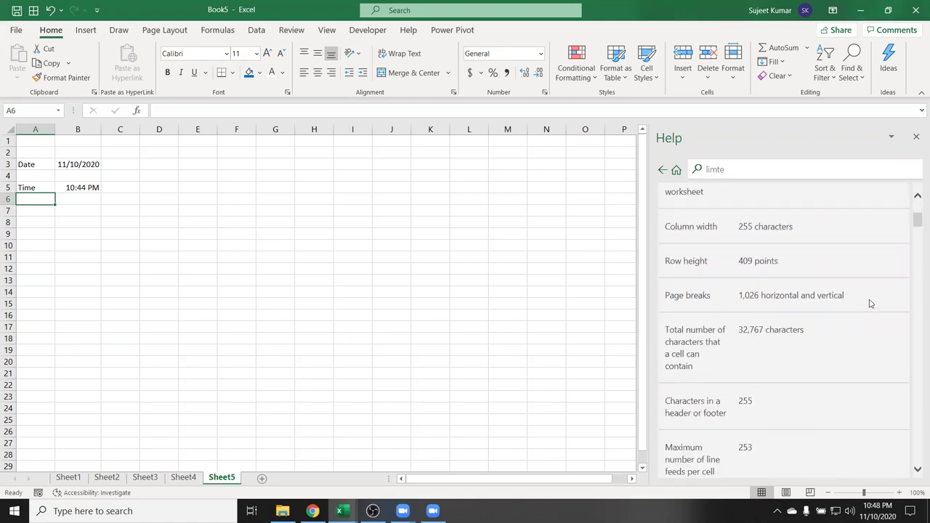
triple_click(756, 329)
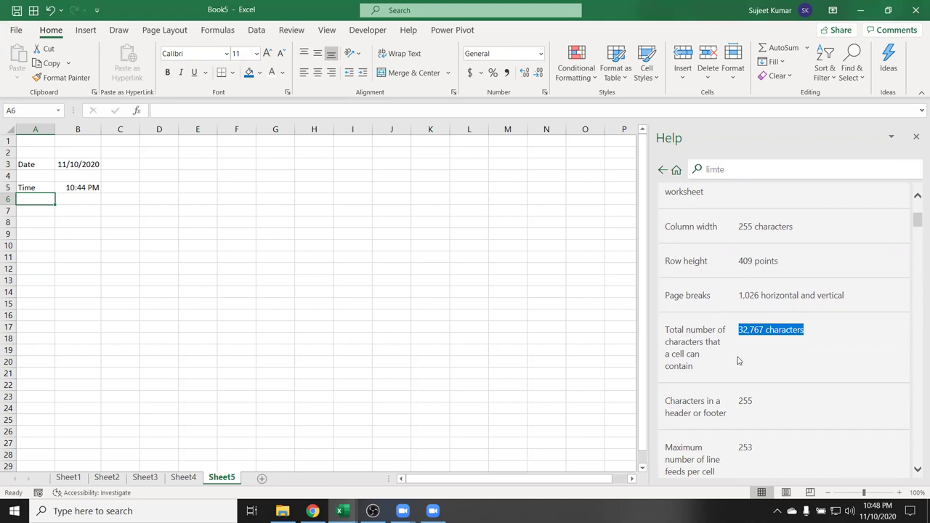
- Begin an =IF( formula in cell E5, correcting the mistyped letters
click(202, 190)
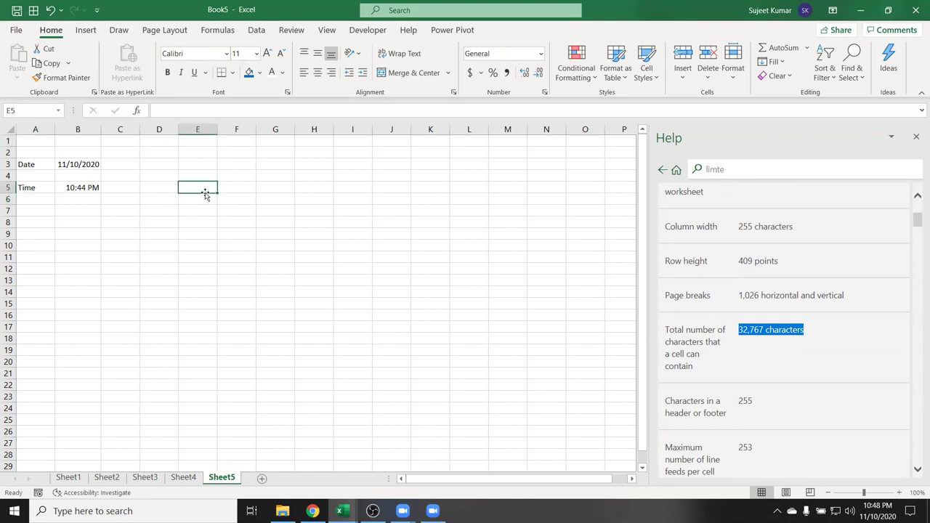
text(=s)
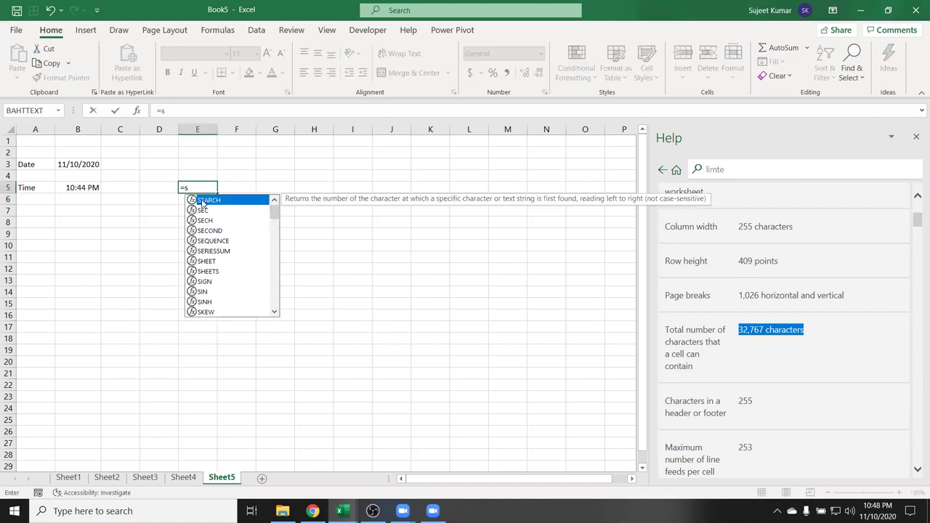
key(BackSpace)
text(ifn)
key(BackSpace)
key(Tab)
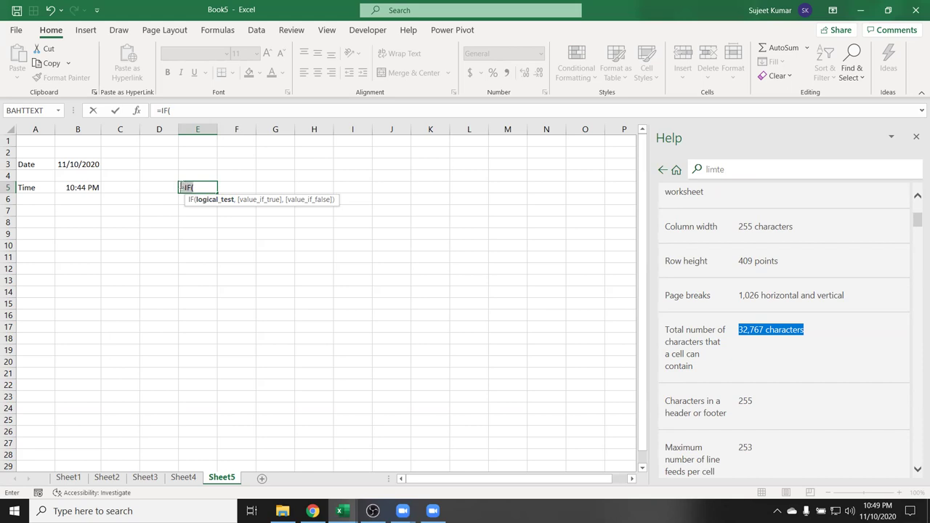
- Return to the unfinished IF formula in E5, then cancel it so the cell stays empty
double_click(176, 187)
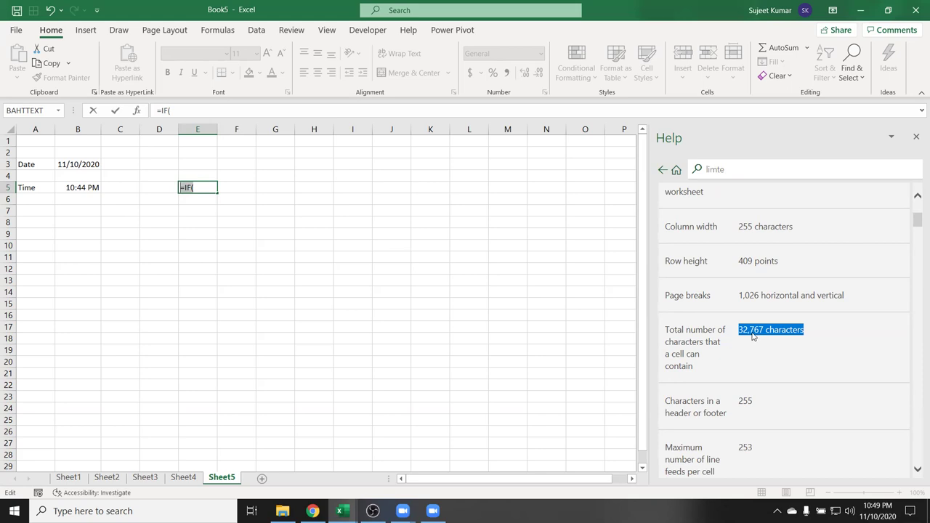
click(202, 189)
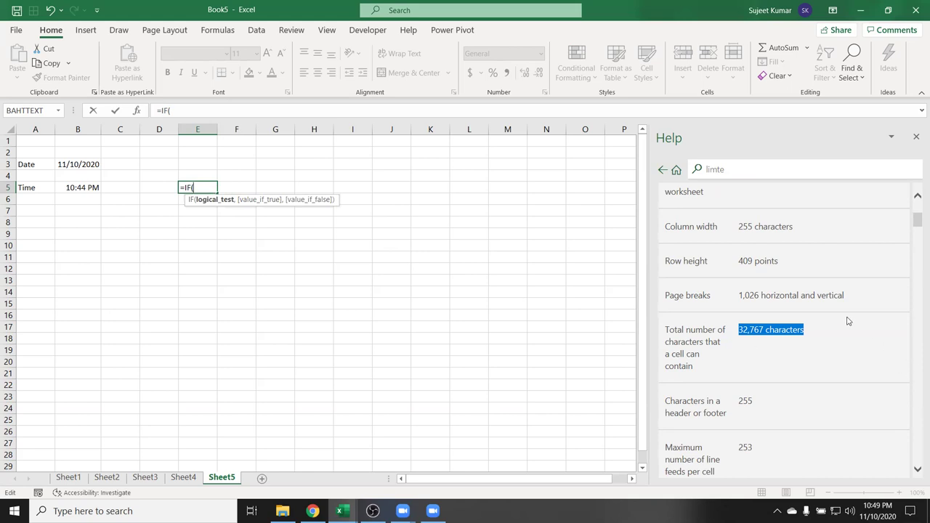
scroll(836, 325, down, 1)
scroll(836, 325, down, 3)
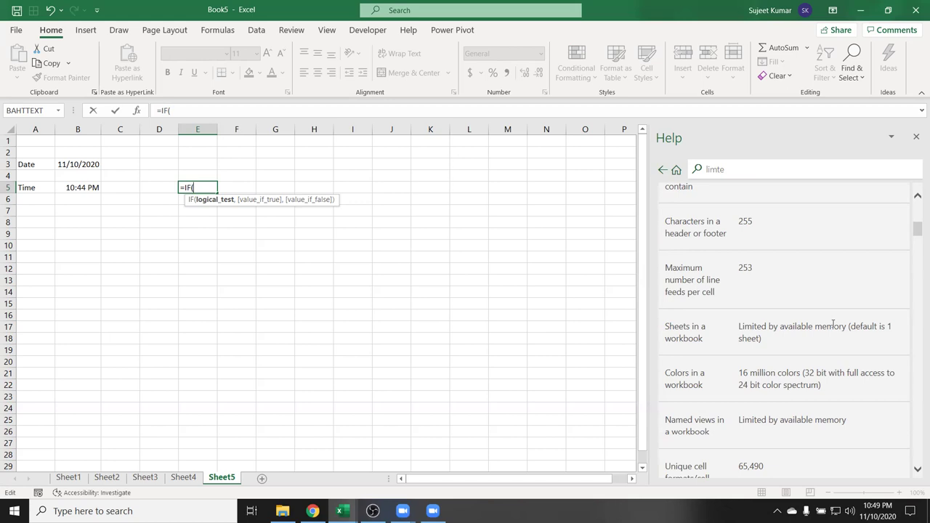
key(Escape)
- Search Help for 'sortcut' and open the Keyboard shortcuts in Excel article
click(757, 172)
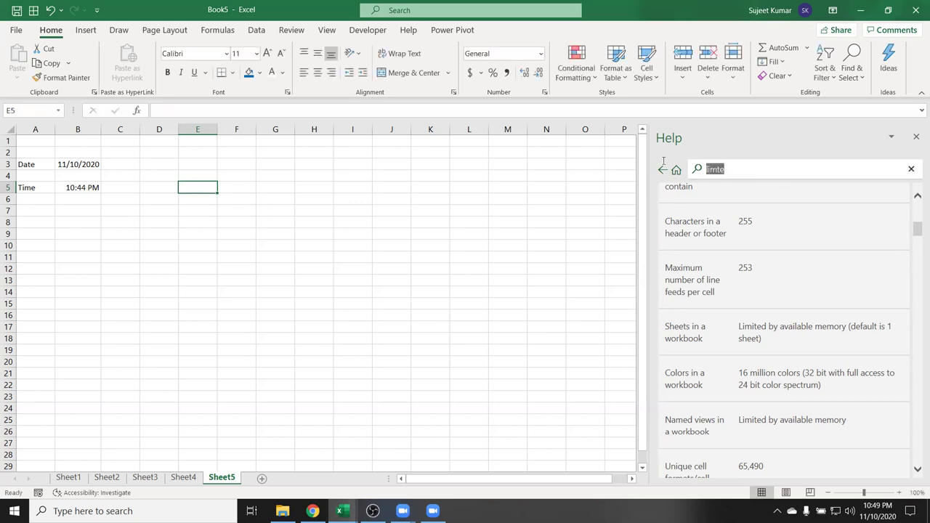
text(sortcut)
key(Return)
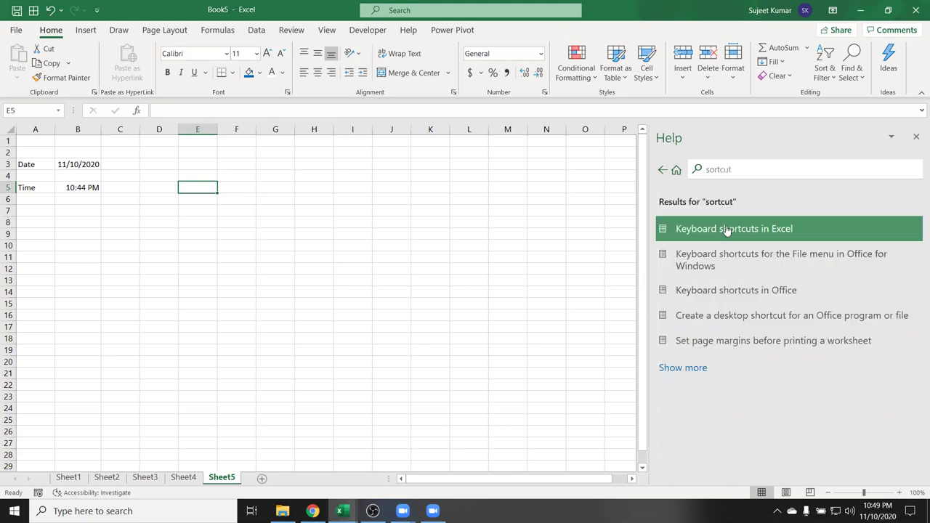
click(725, 229)
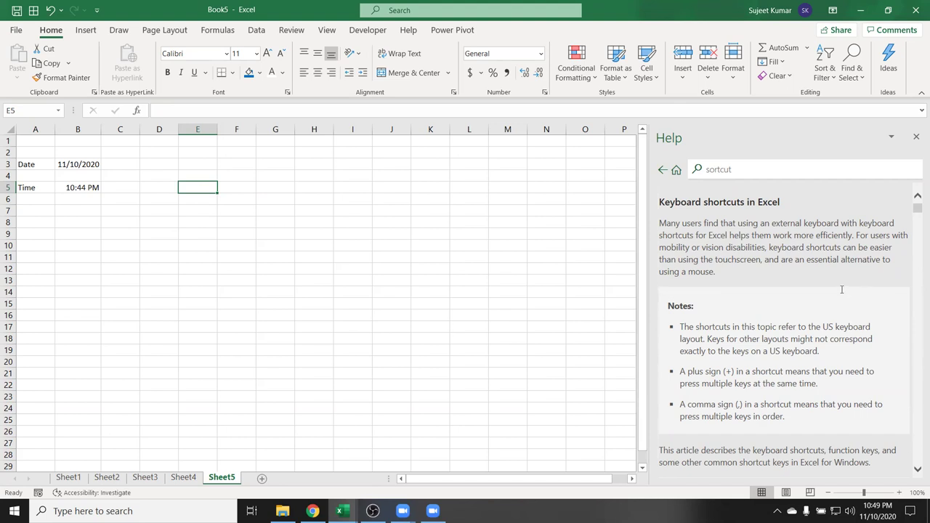
- Scroll through the keyboard shortcuts list, including copy, cut and paste
scroll(843, 296, down, 3)
scroll(840, 295, down, 3)
scroll(840, 296, down, 2)
scroll(840, 297, down, 4)
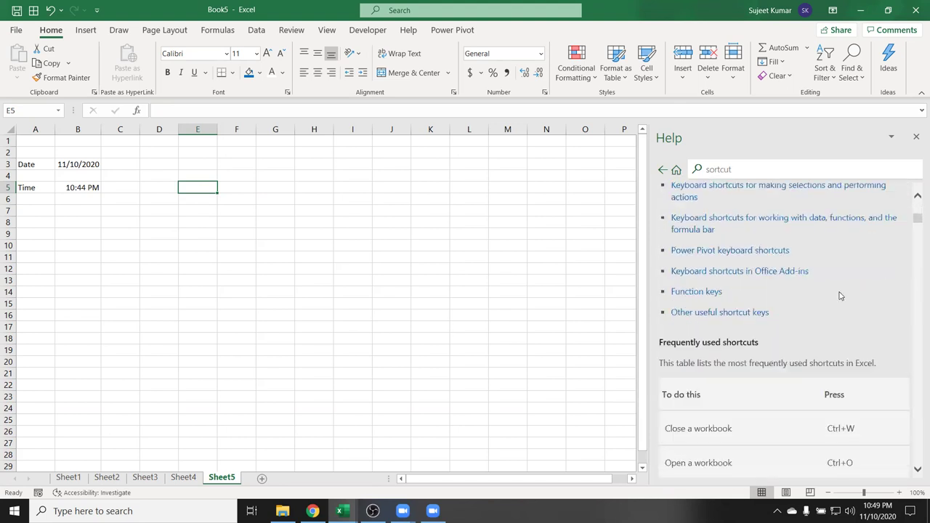
scroll(840, 297, down, 3)
scroll(836, 295, up, 3)
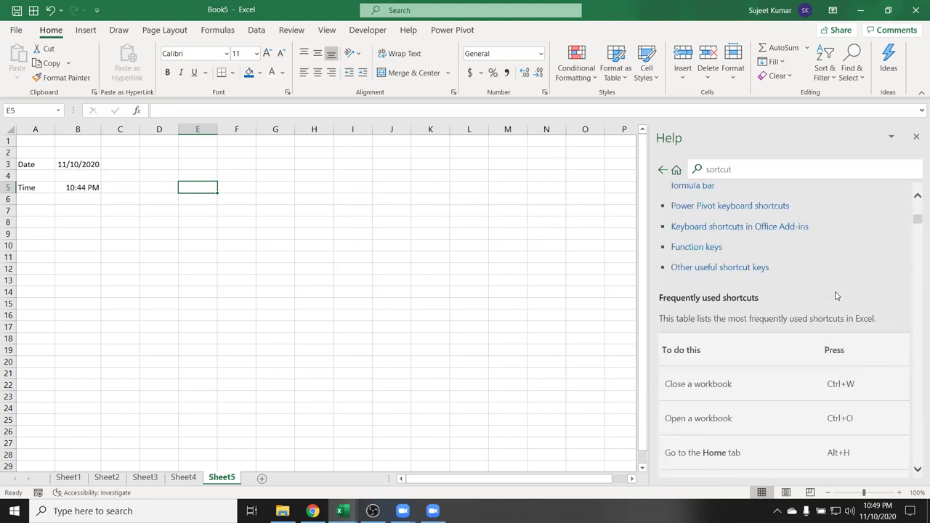
scroll(834, 299, down, 2)
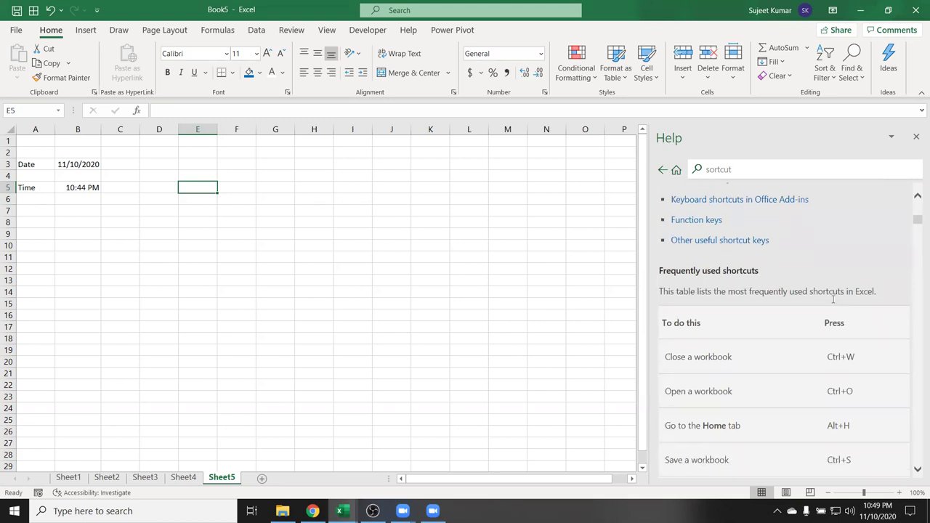
scroll(832, 302, down, 2)
scroll(831, 305, down, 4)
scroll(830, 310, down, 1)
scroll(831, 310, down, 2)
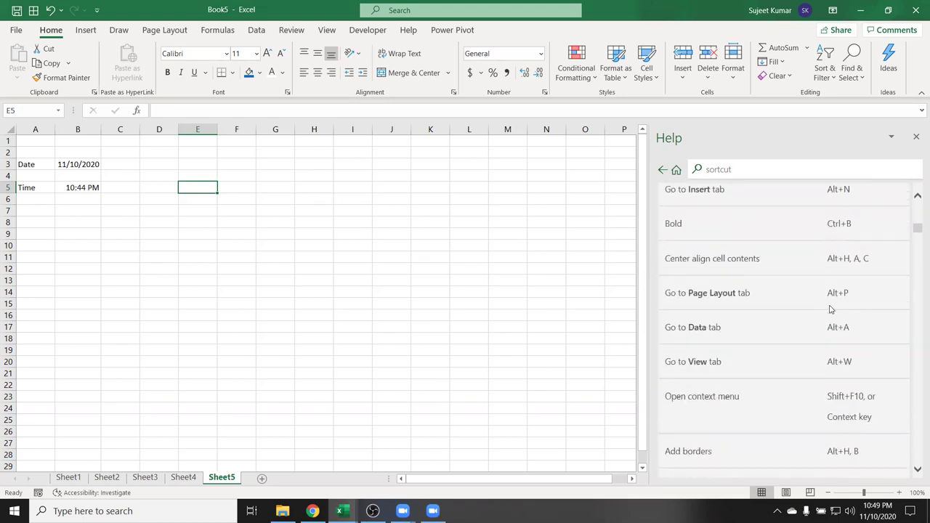
scroll(830, 310, down, 4)
scroll(830, 309, down, 2)
scroll(830, 307, down, 3)
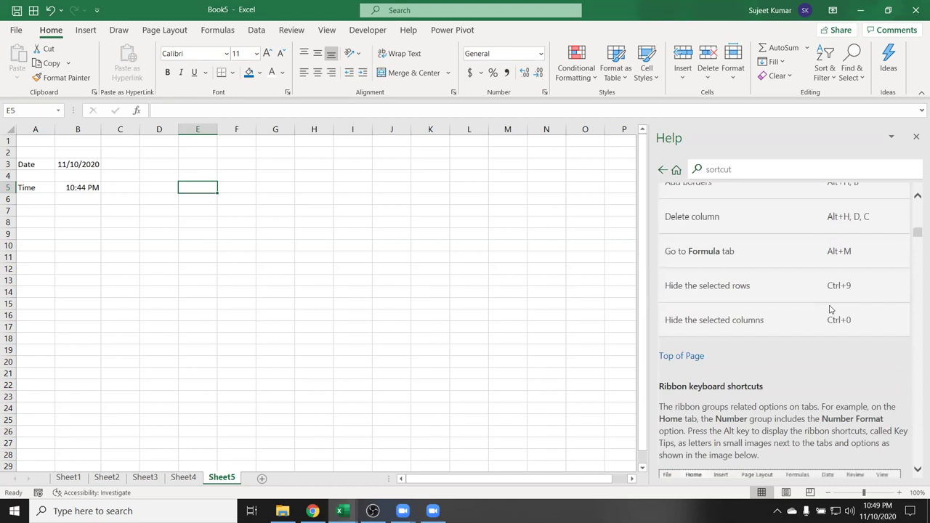
scroll(829, 306, down, 2)
scroll(830, 306, down, 3)
scroll(829, 308, down, 3)
scroll(828, 310, down, 3)
scroll(831, 311, down, 3)
scroll(831, 311, down, 3)
scroll(830, 310, down, 3)
scroll(829, 310, down, 3)
scroll(829, 312, down, 3)
scroll(830, 312, down, 3)
scroll(829, 313, down, 3)
scroll(829, 311, down, 3)
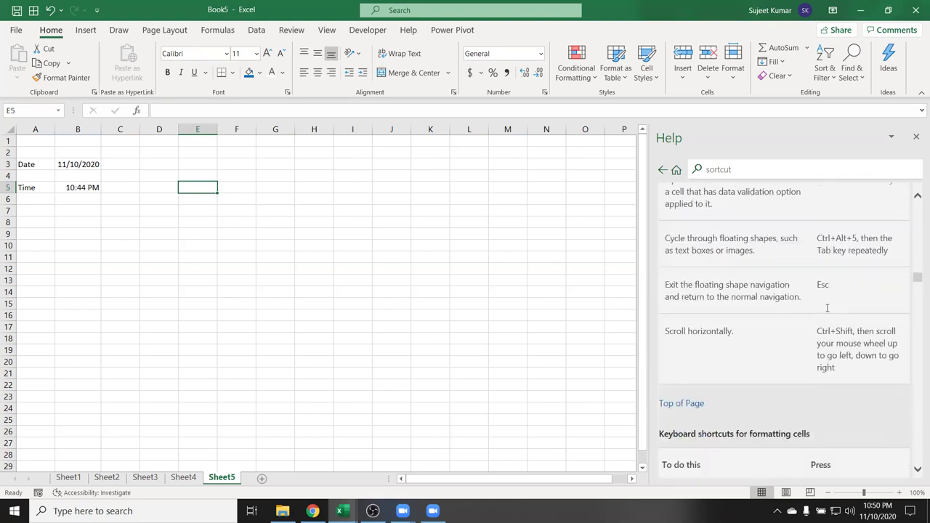
scroll(828, 311, down, 3)
scroll(826, 311, down, 3)
scroll(826, 311, down, 3)
scroll(826, 309, down, 3)
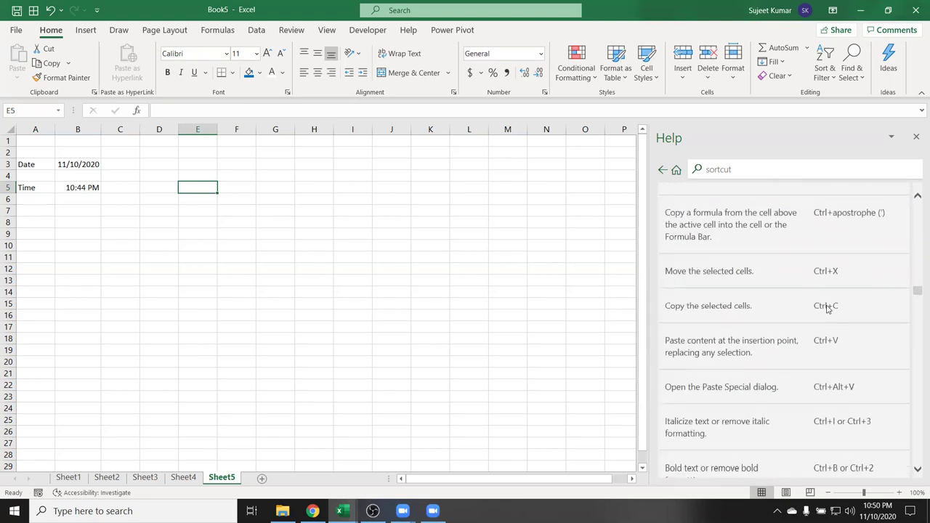
- Close the Help pane, bring it back with F1, then close it again
click(916, 136)
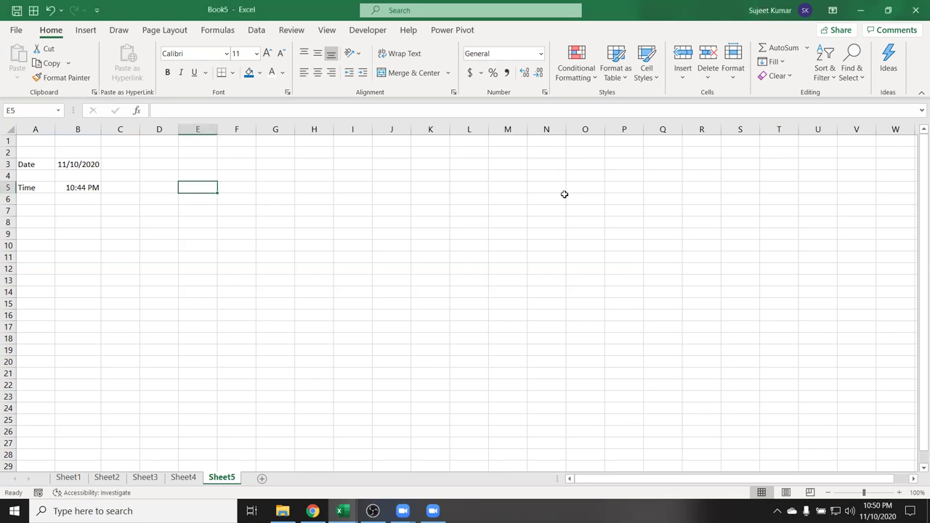
key(F1)
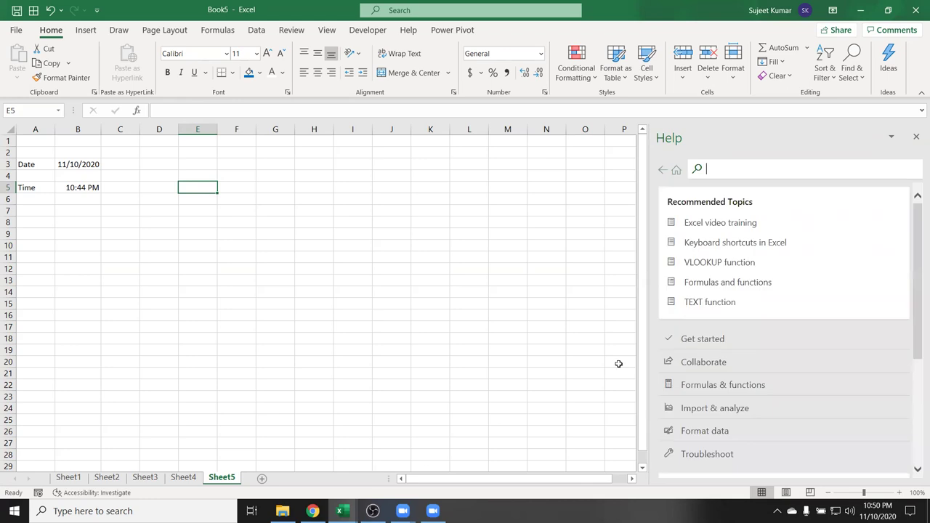
click(915, 138)
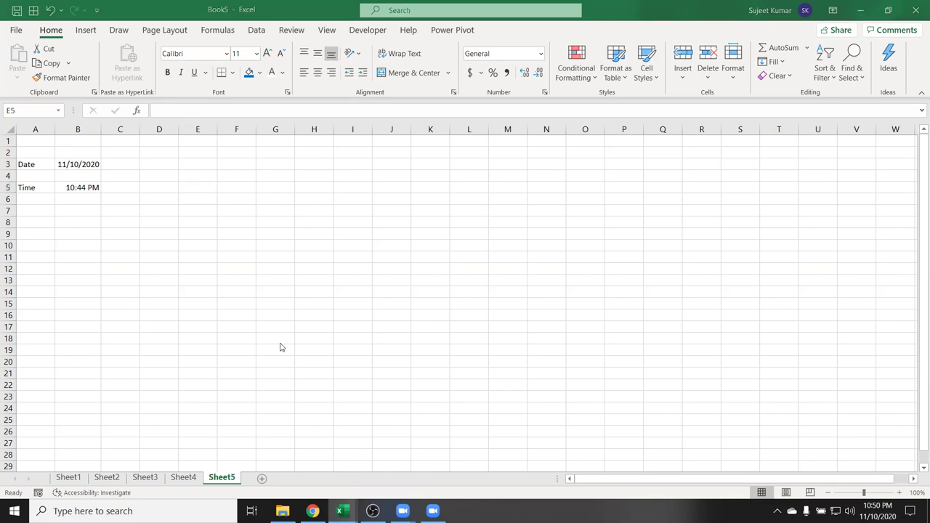
click(15, 31)
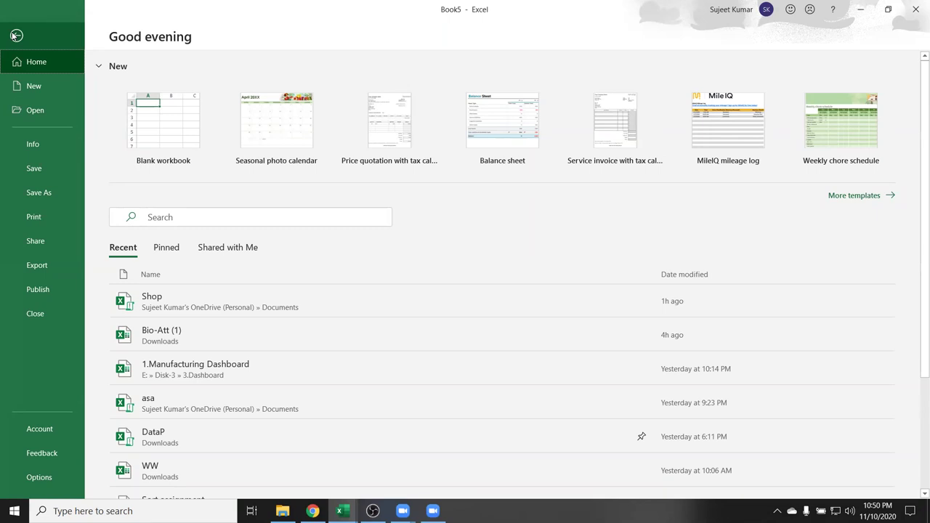
click(16, 35)
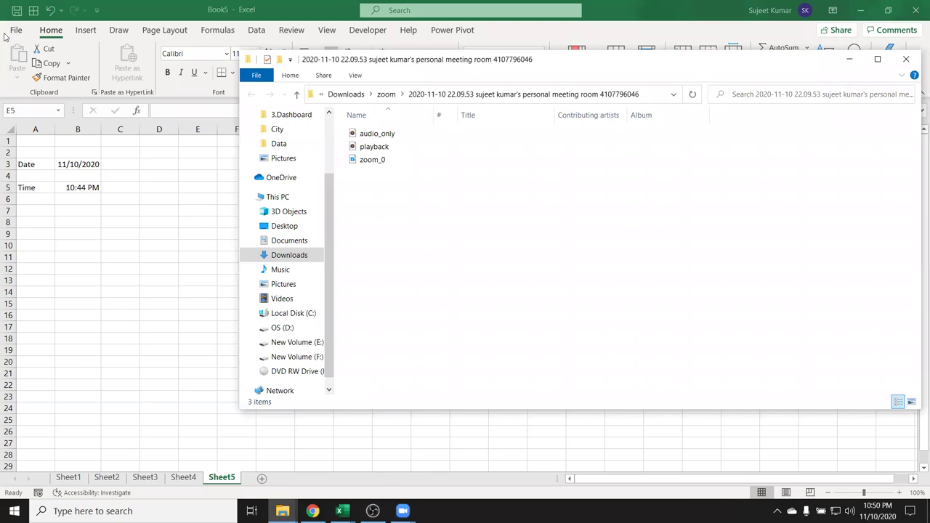
- Close File Explorer to return to Sheet5 in Excel
click(905, 59)
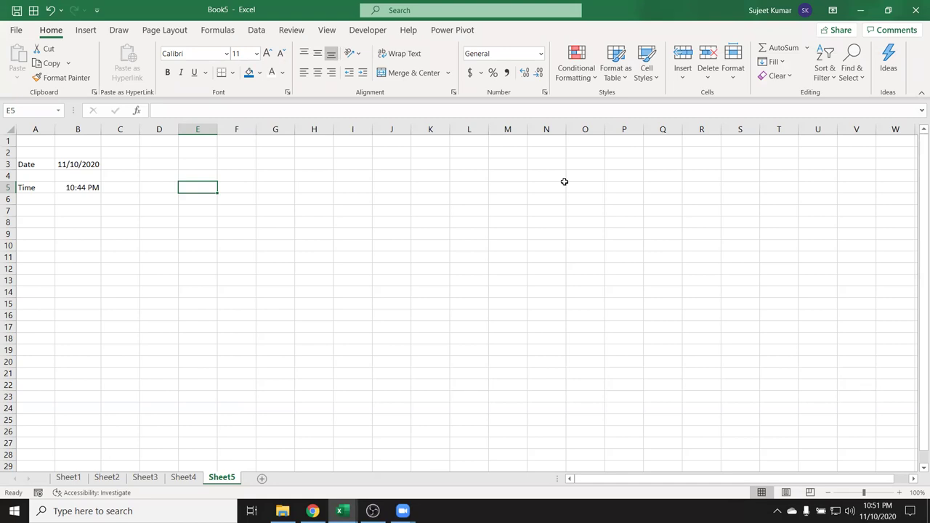
- Minimise everything with Windows+D to reveal the desktop
key(super+d)
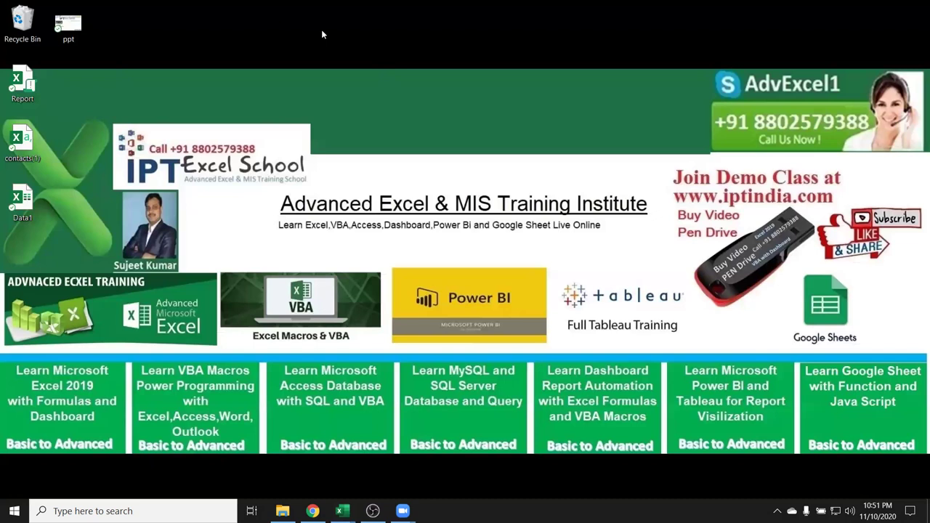